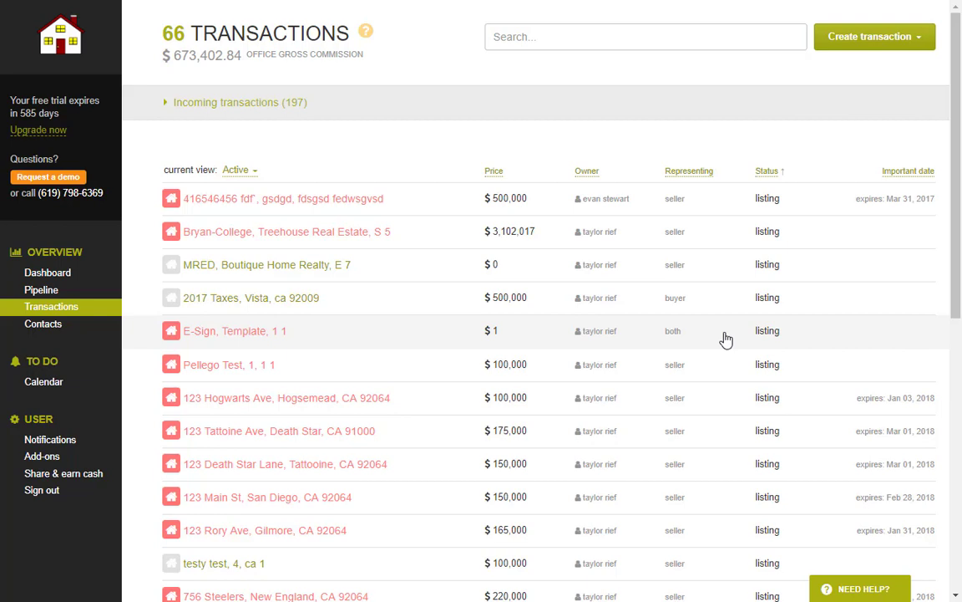
- Open Brokermint's Google calendar add-on under Business Essentials and start connecting it
left_click(376, 326)
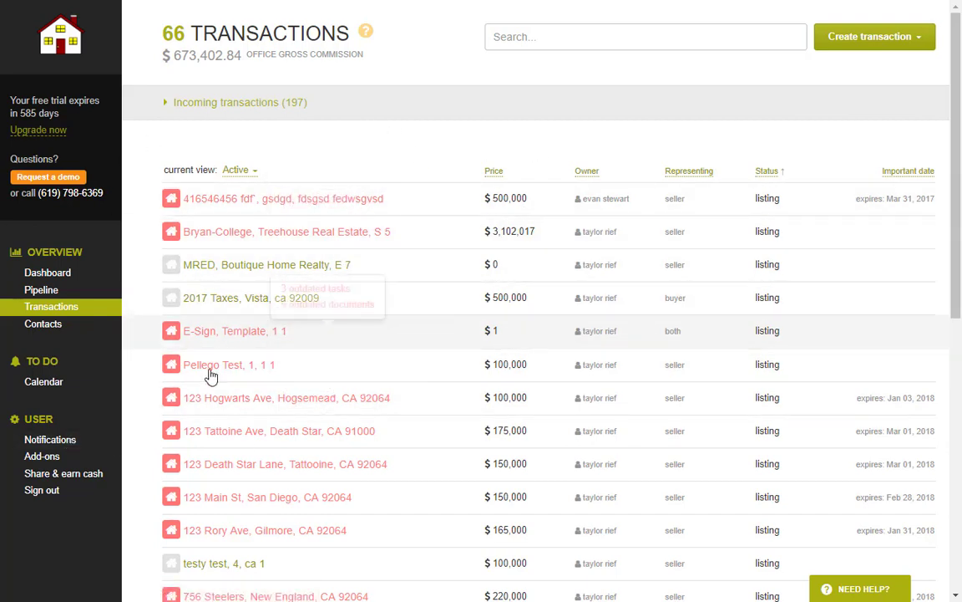
left_click(61, 458)
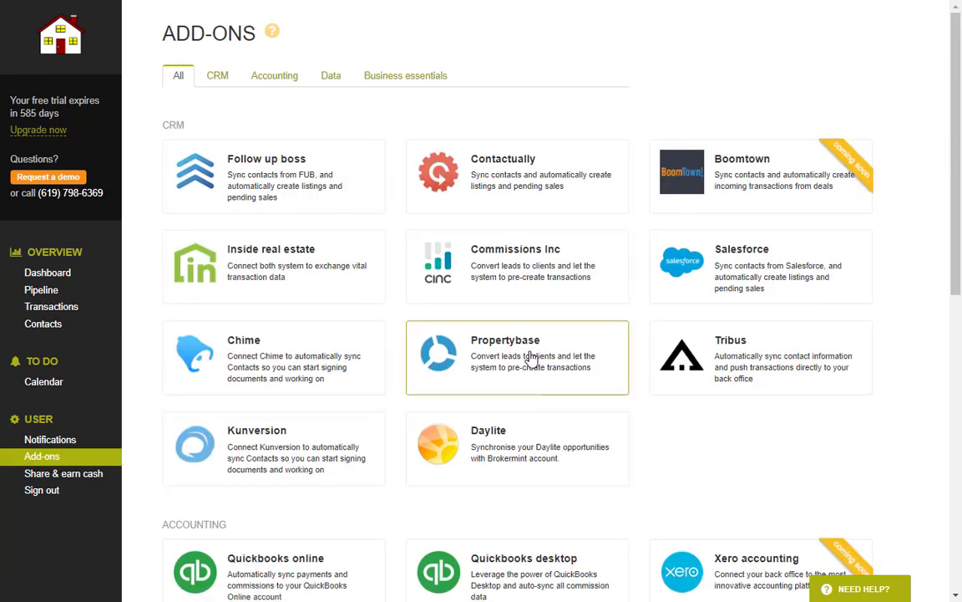
scroll(533, 358, "down", 6)
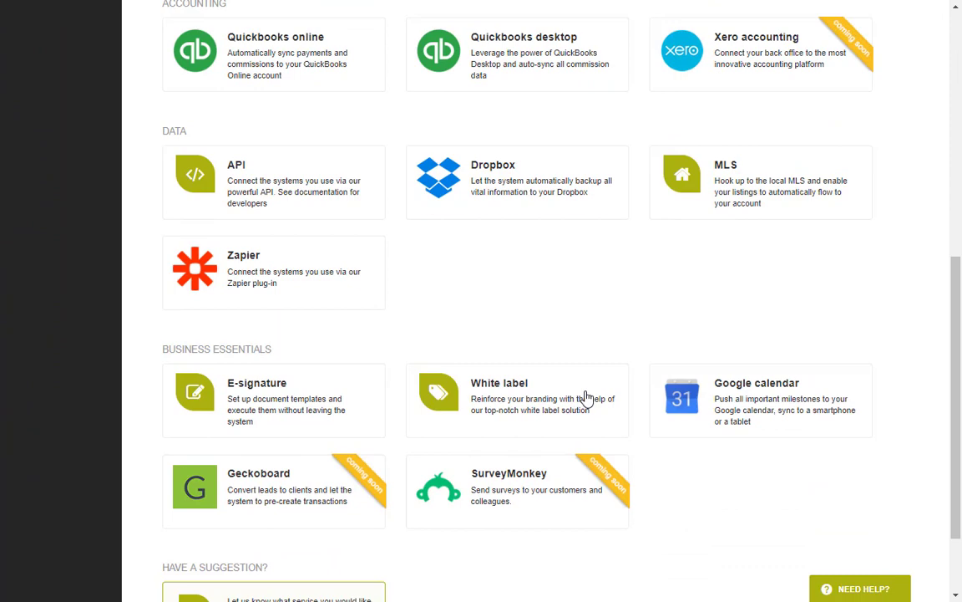
left_click(777, 403)
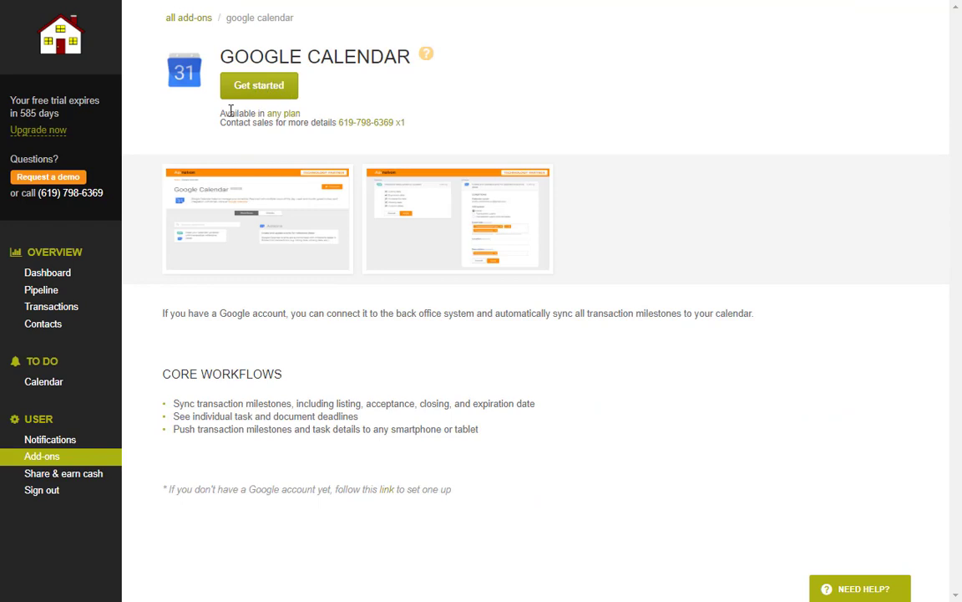
left_click_drag(209, 111, 260, 112)
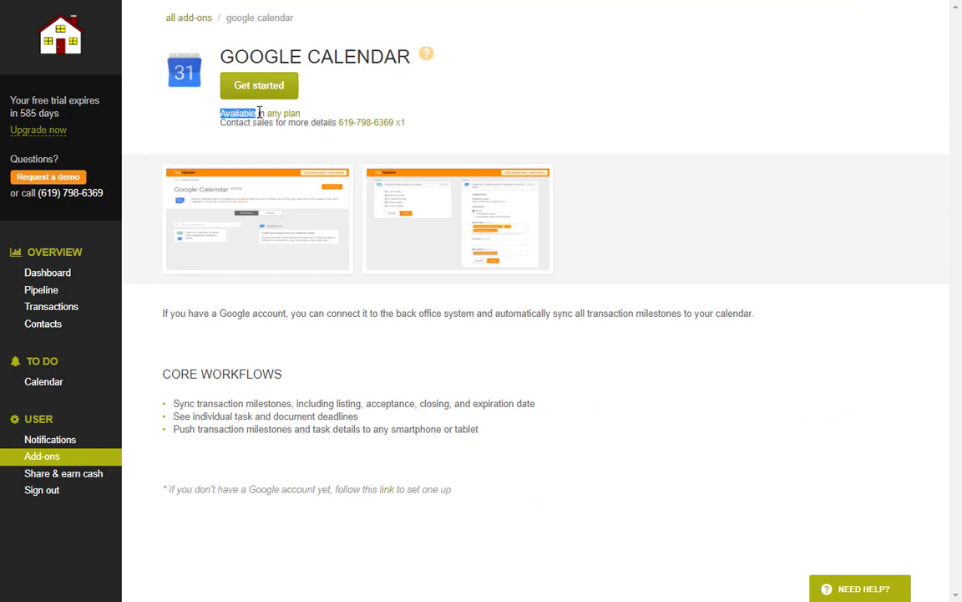
left_click(321, 90)
left_click(261, 89)
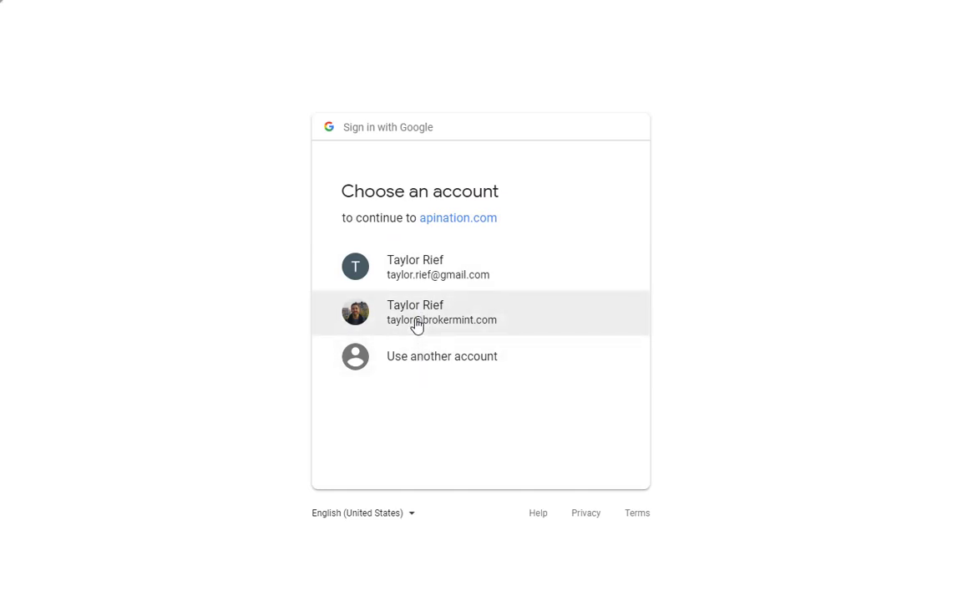
- Sign in with the company brokermint.com Google account and allow apination.com to manage its calendars
left_click(417, 326)
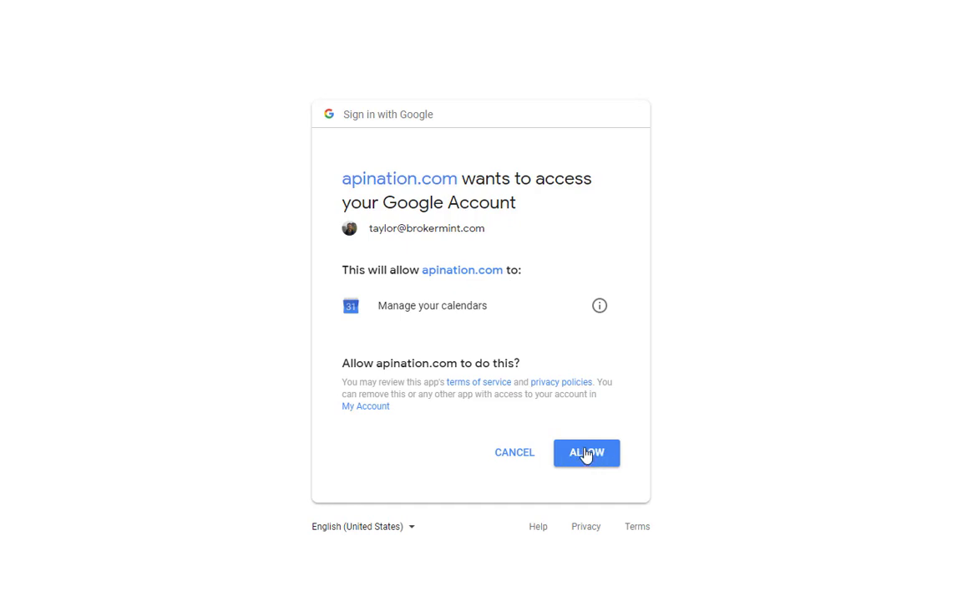
left_click(586, 455)
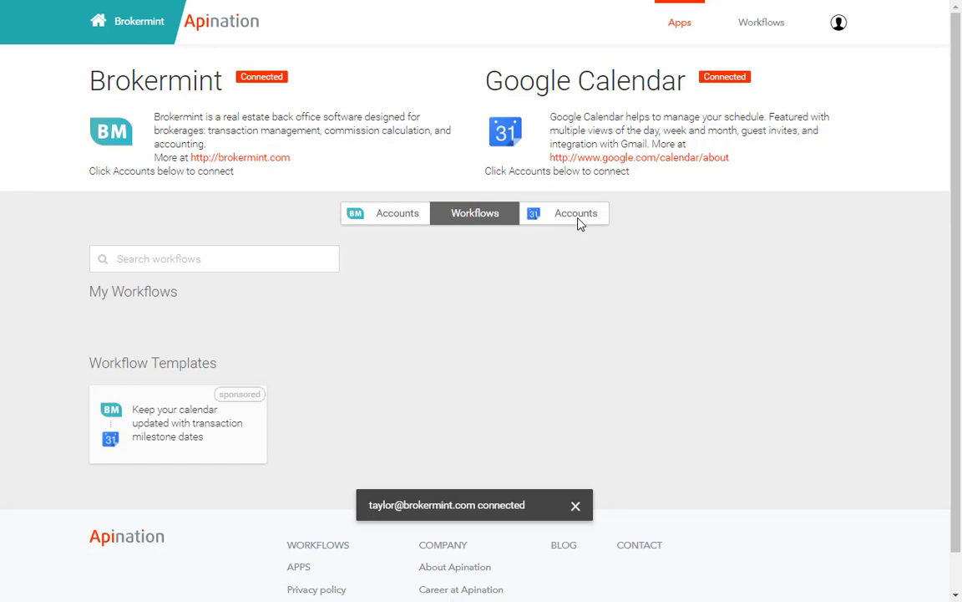
left_click(380, 217)
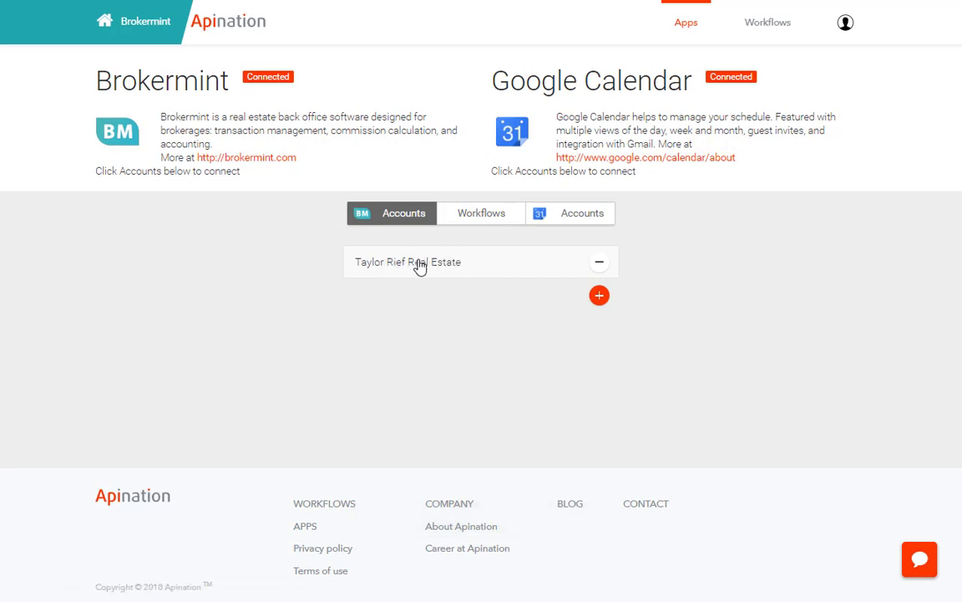
left_click(589, 220)
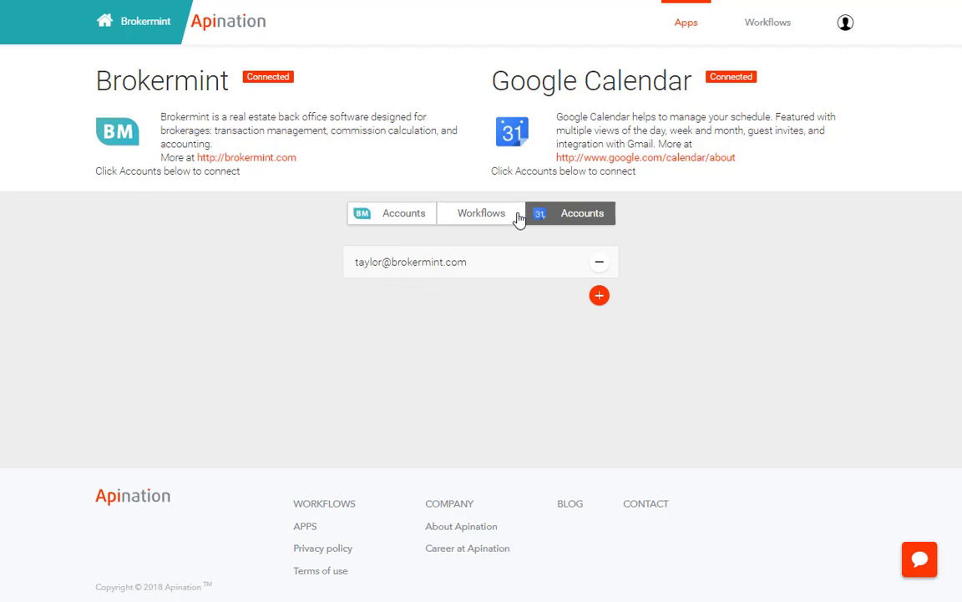
left_click(476, 216)
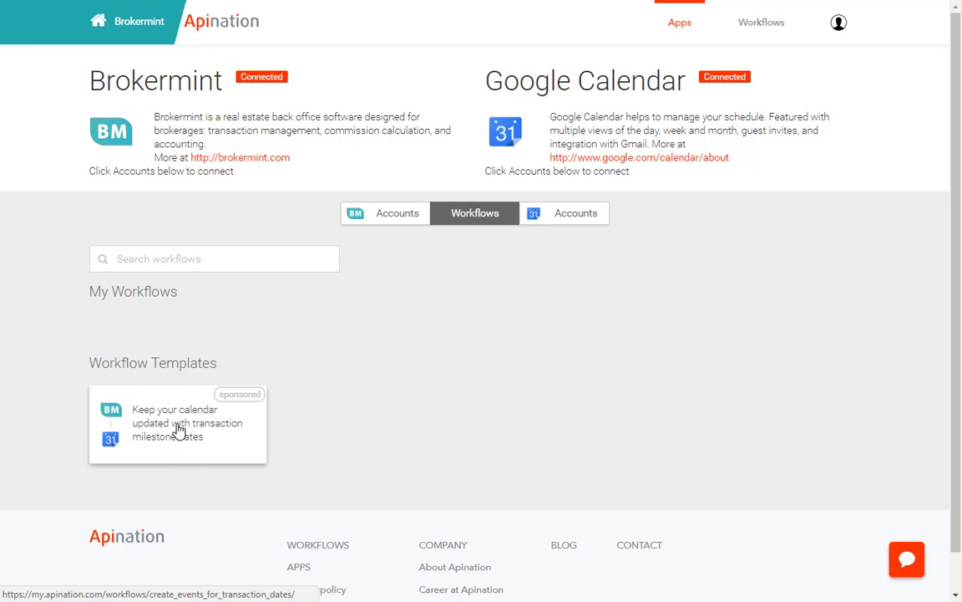
- Copy the 'Keep your calendar updated' milestone template, saving it with both Brokermint and Google Calendar connections
left_click(178, 428)
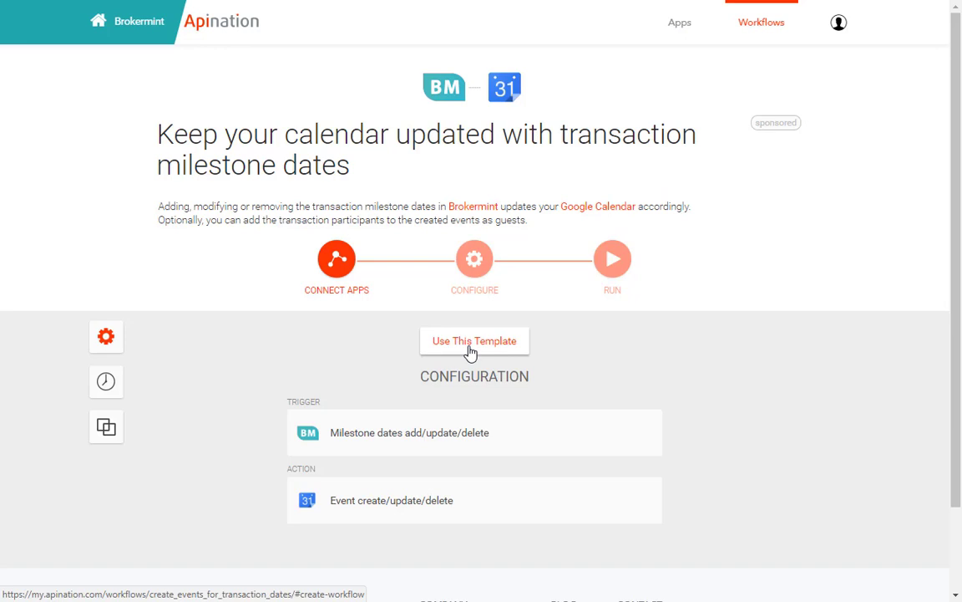
left_click(470, 353)
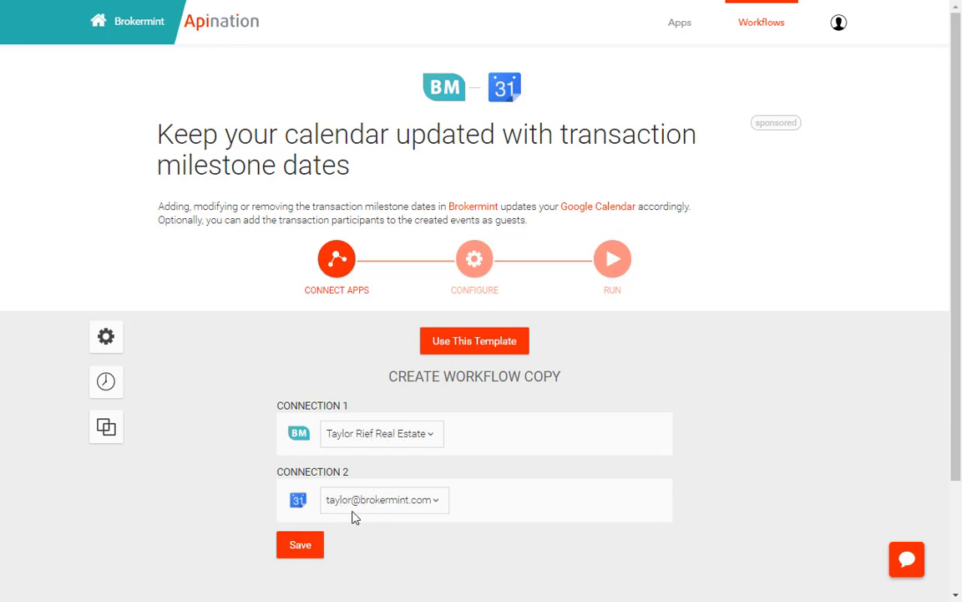
left_click(307, 547)
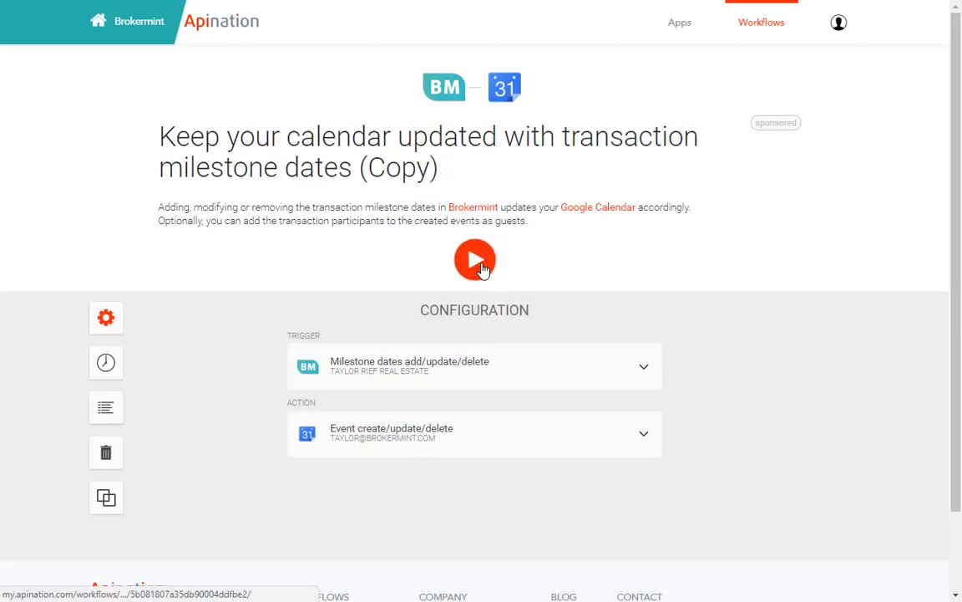
- Limit the trigger to Closing date by unchecking Listing, Expiration and Acceptance dates, and apply it
left_click(390, 367)
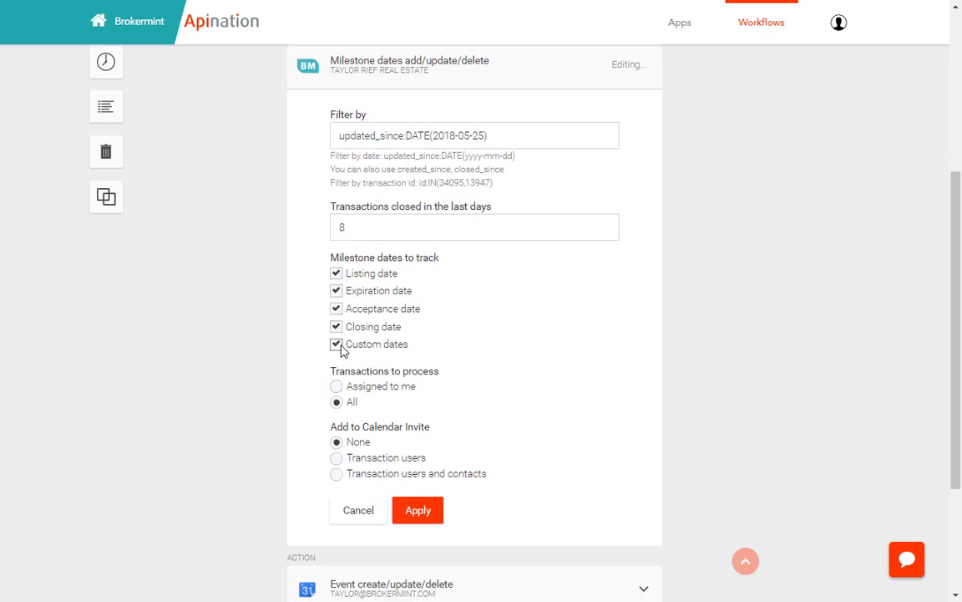
left_click(337, 275)
left_click(337, 291)
left_click(337, 308)
scroll(436, 331, "down", 3)
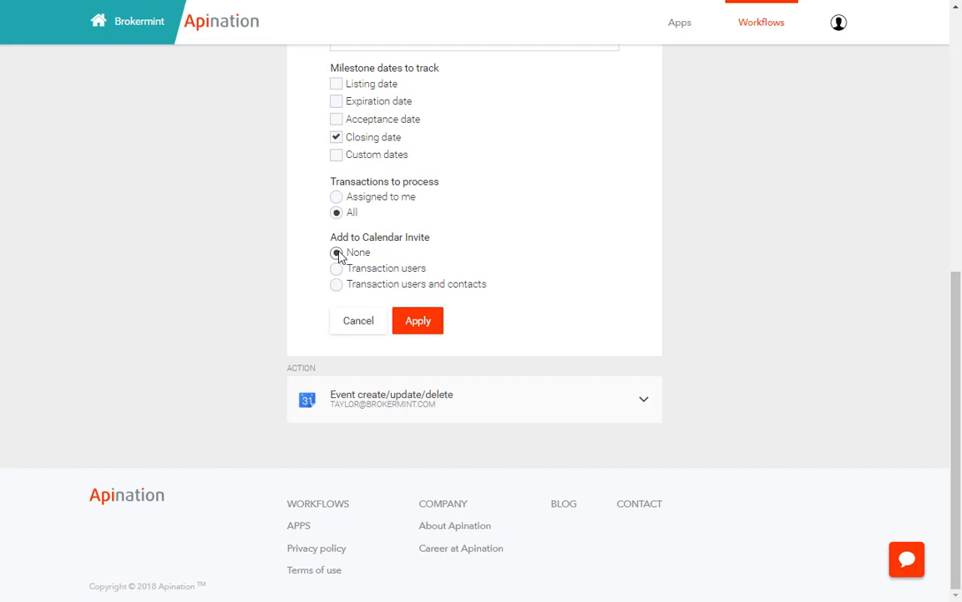
left_click(423, 326)
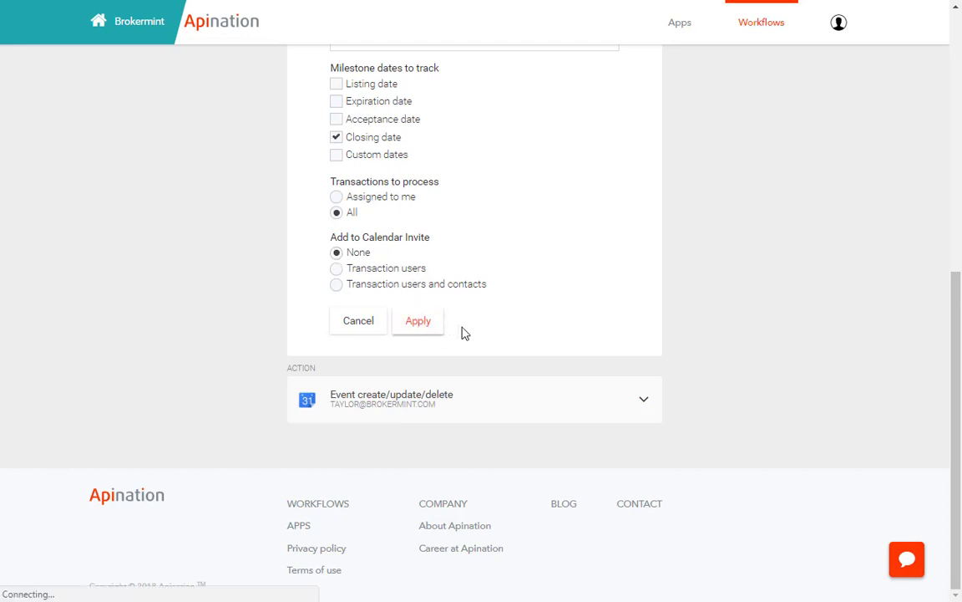
left_click(480, 346)
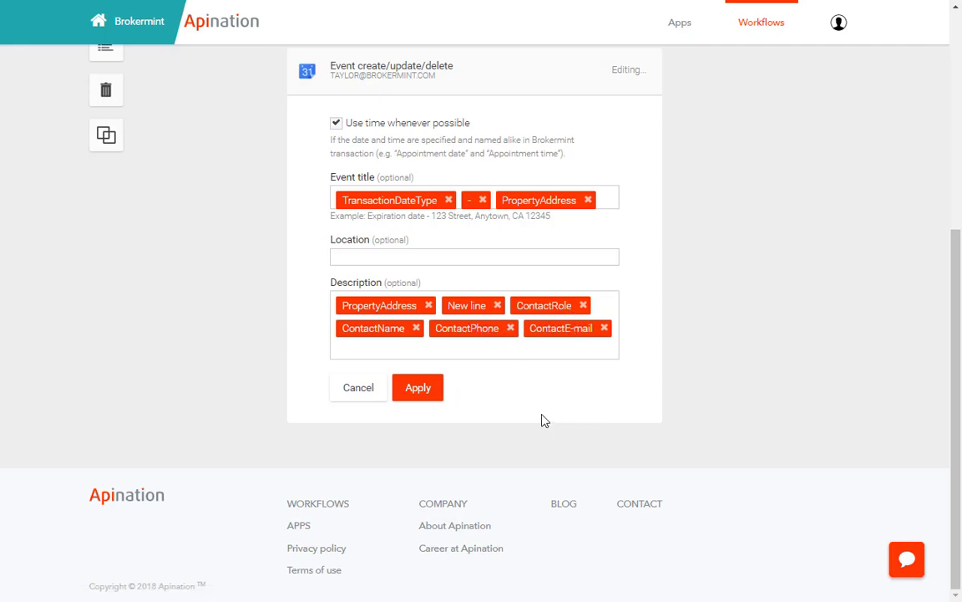
- Keep the default Event title and Description tokens and apply the calendar-event action
left_click(420, 389)
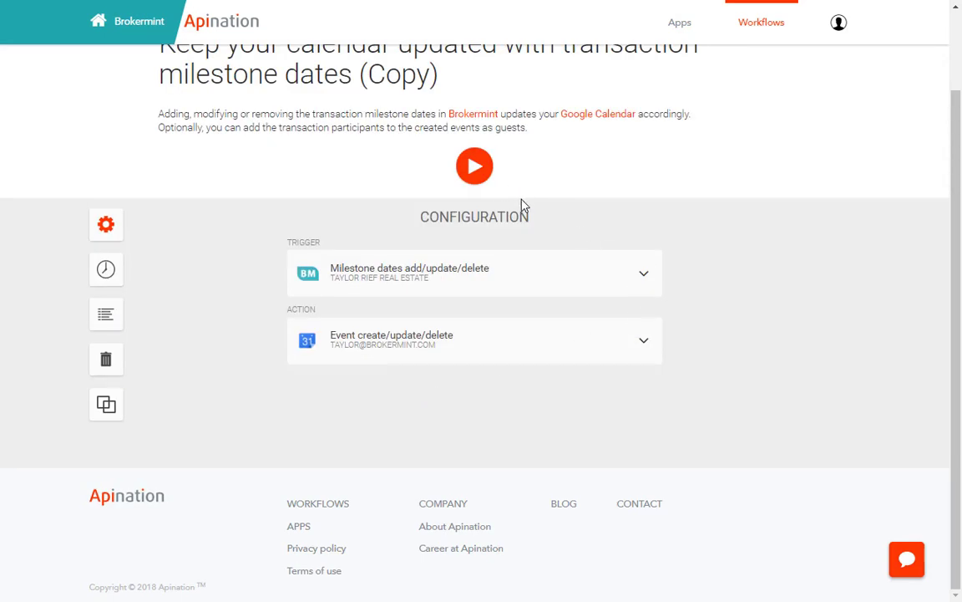
- Activate the workflow and change its schedule from every 8 Hours to every 30 Minutes
left_click(481, 172)
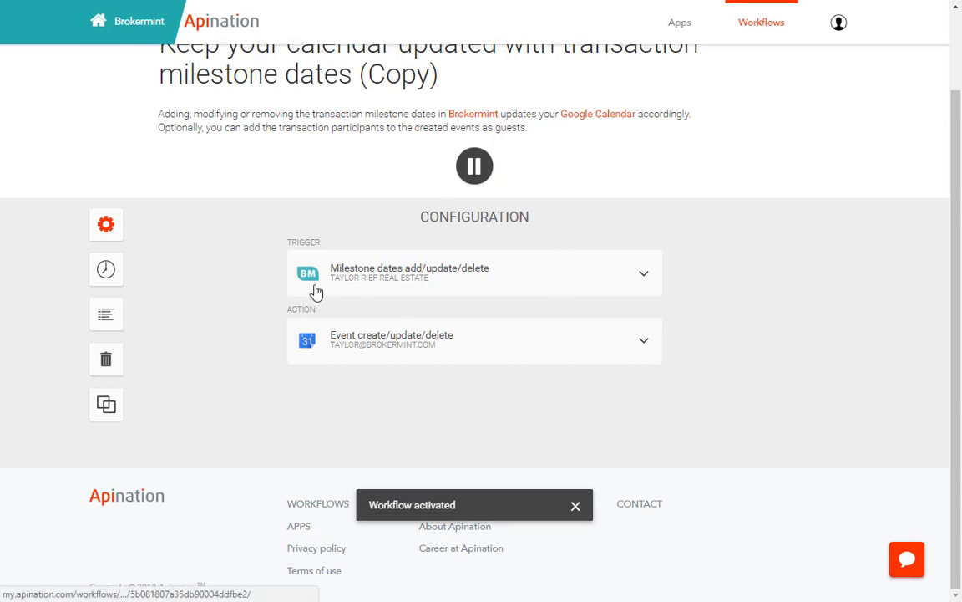
left_click(113, 281)
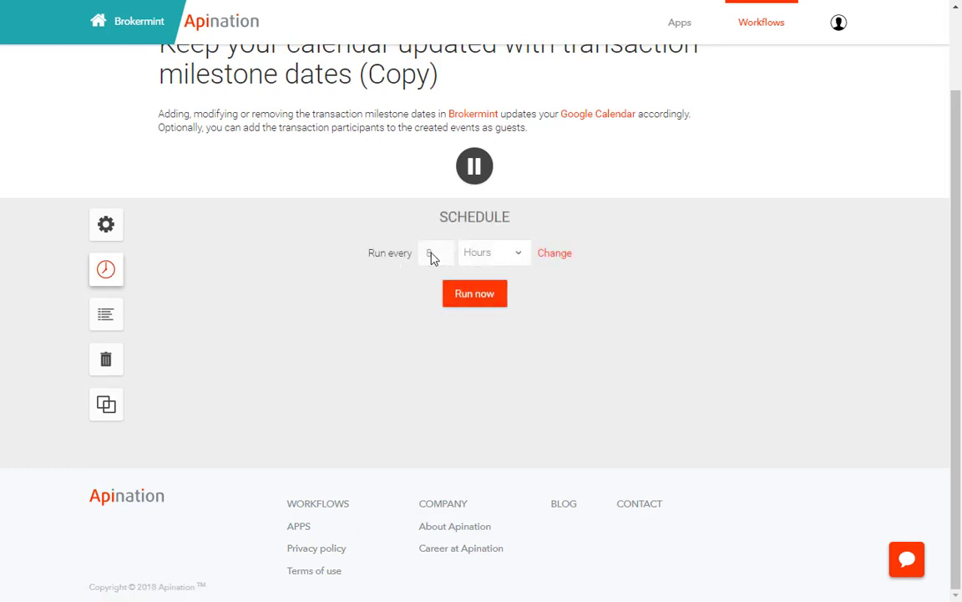
left_click(558, 255)
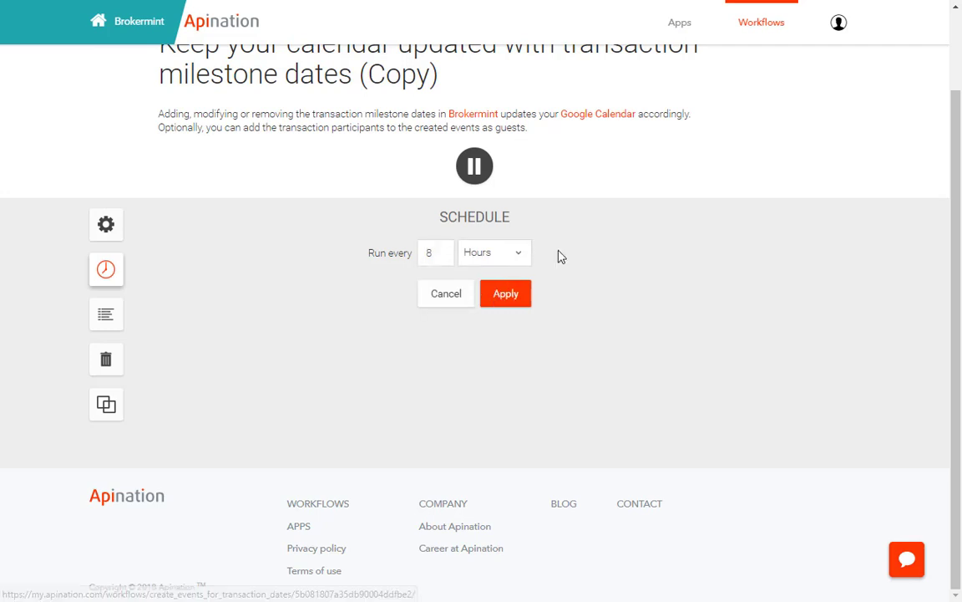
left_click(504, 259)
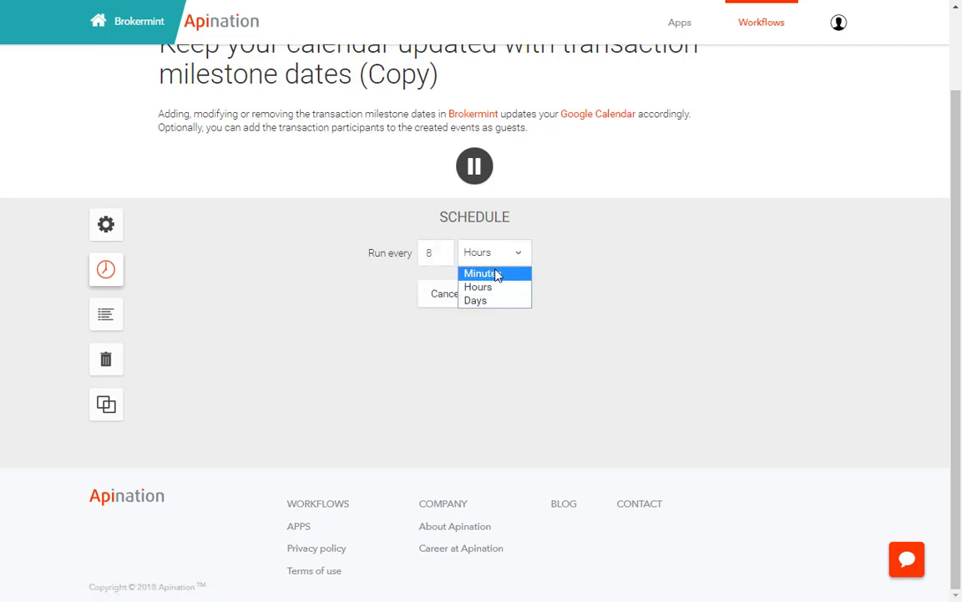
left_click(495, 273)
double_click(428, 252)
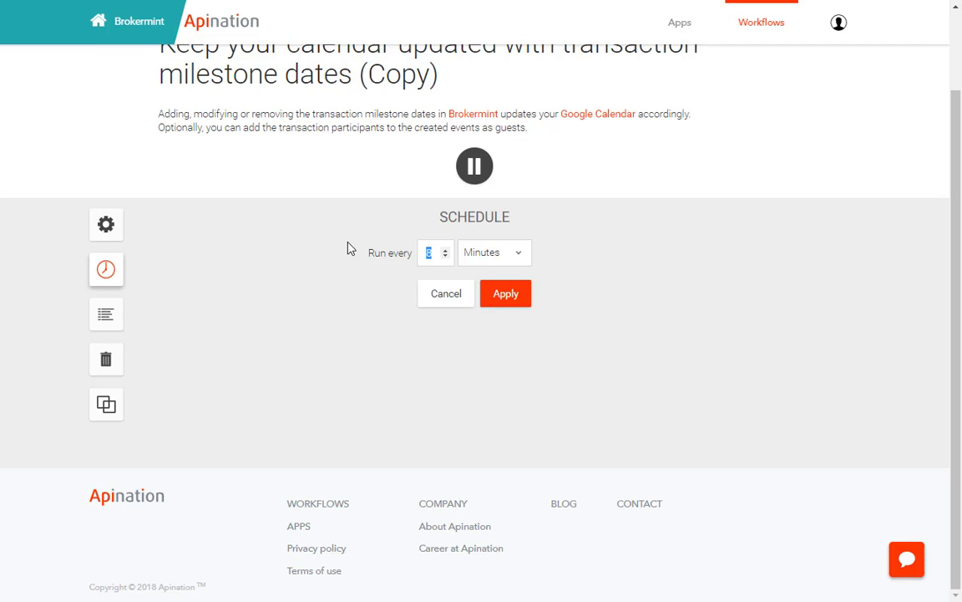
type("30")
left_click(519, 296)
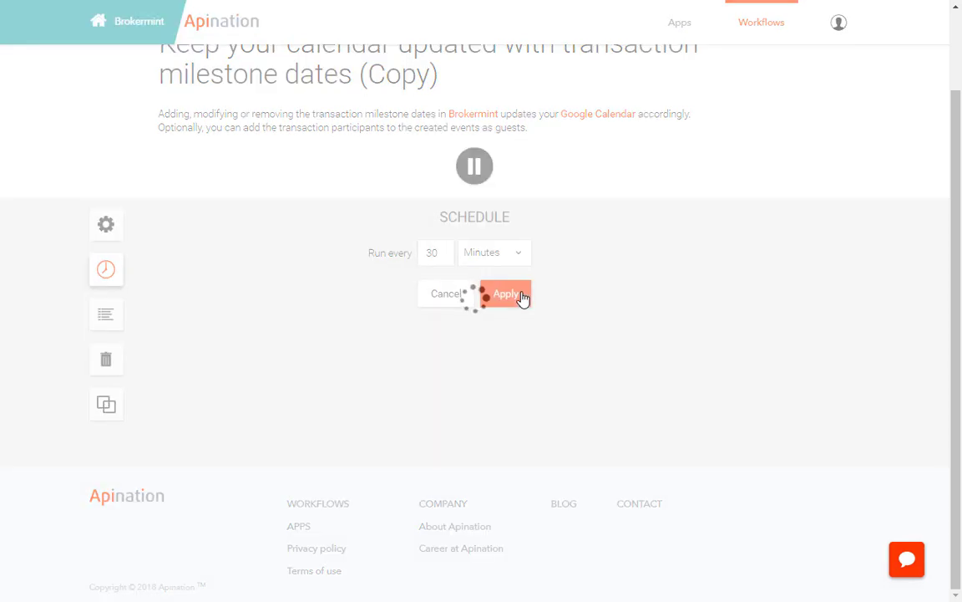
scroll(574, 306, "up", 2)
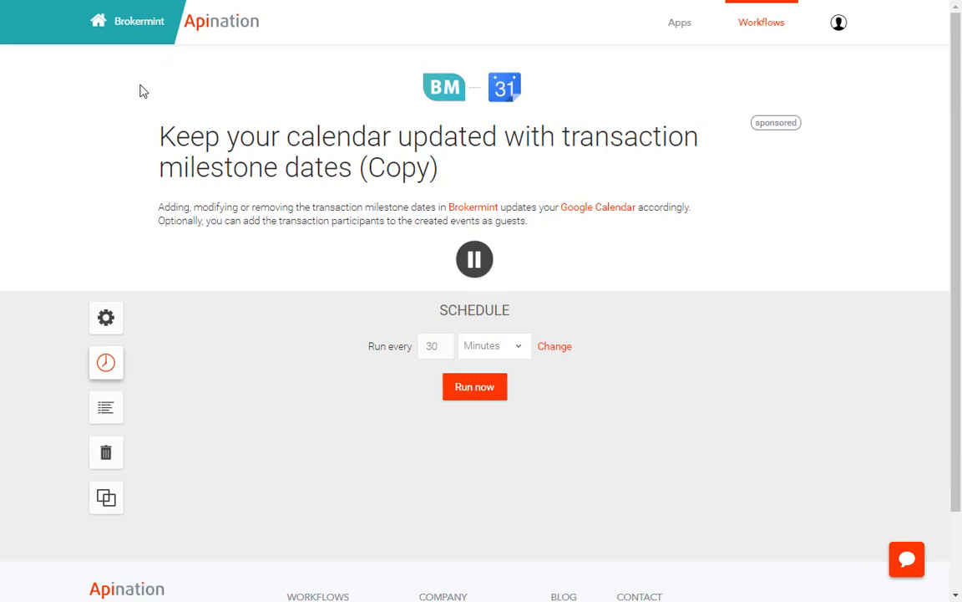
- Return to Brokermint and open the Google calendar add-on's Configuration from Business Essentials
left_click(131, 31)
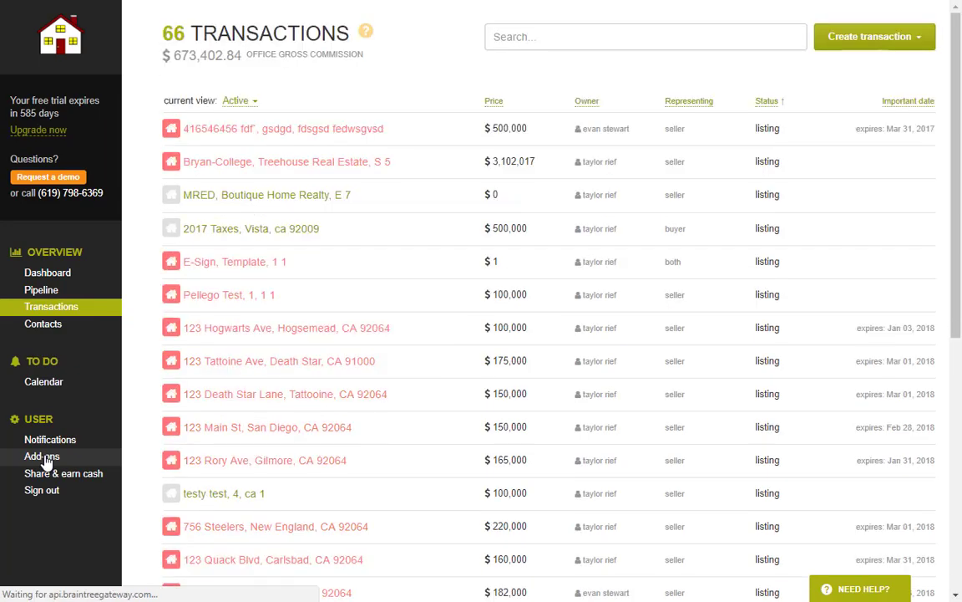
left_click(44, 457)
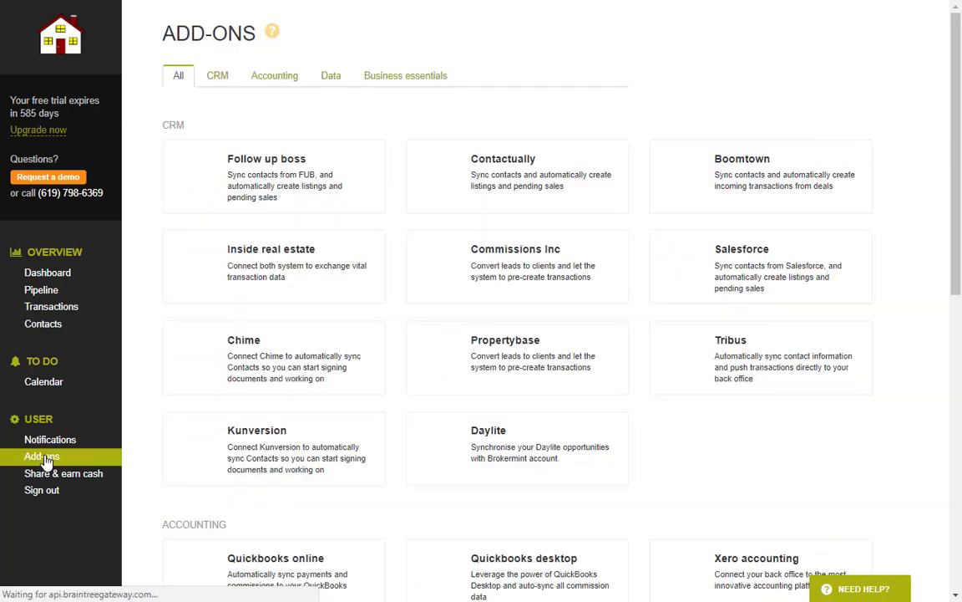
scroll(487, 426, "down", 5)
scroll(487, 426, "down", 3)
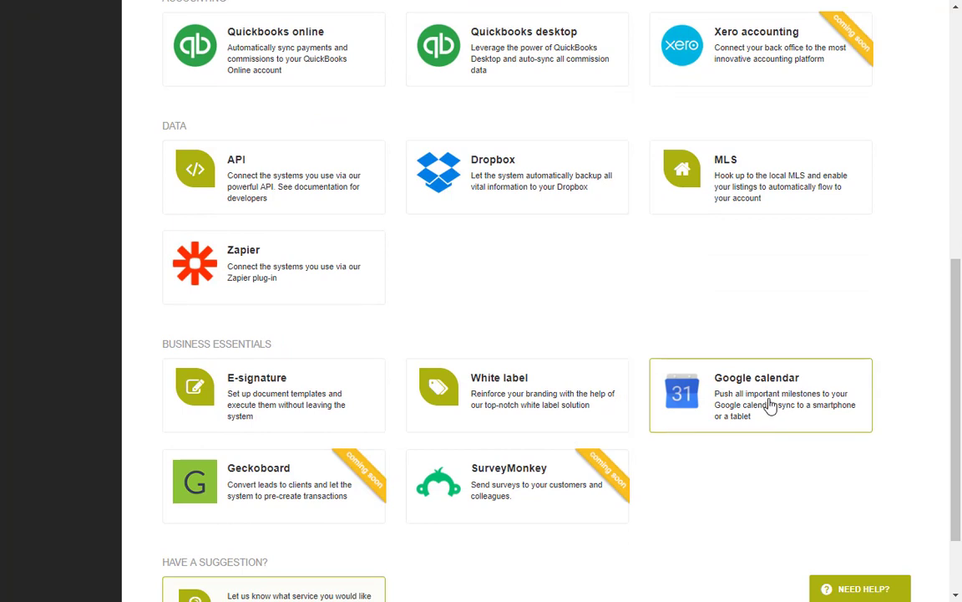
left_click(770, 406)
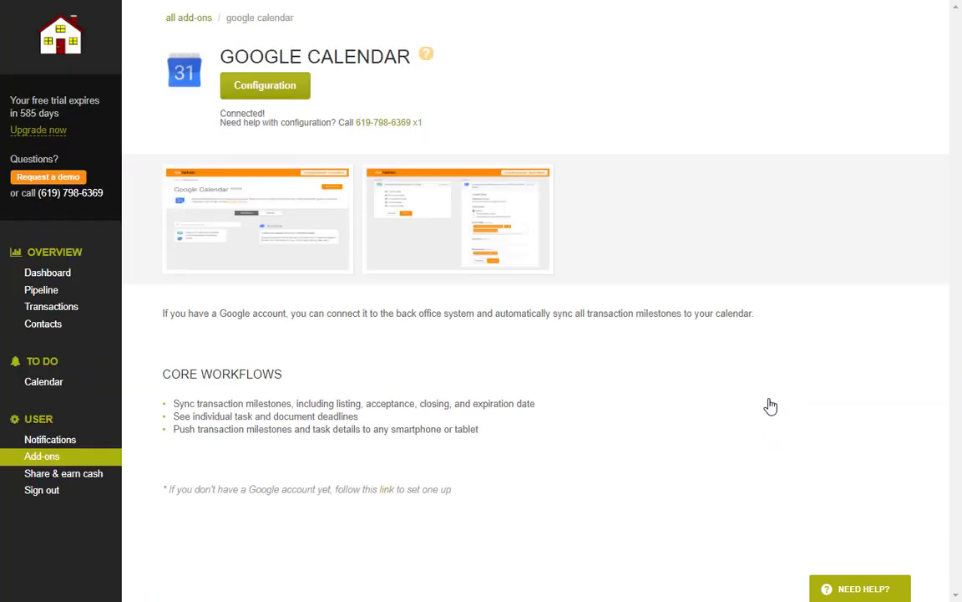
left_click(265, 87)
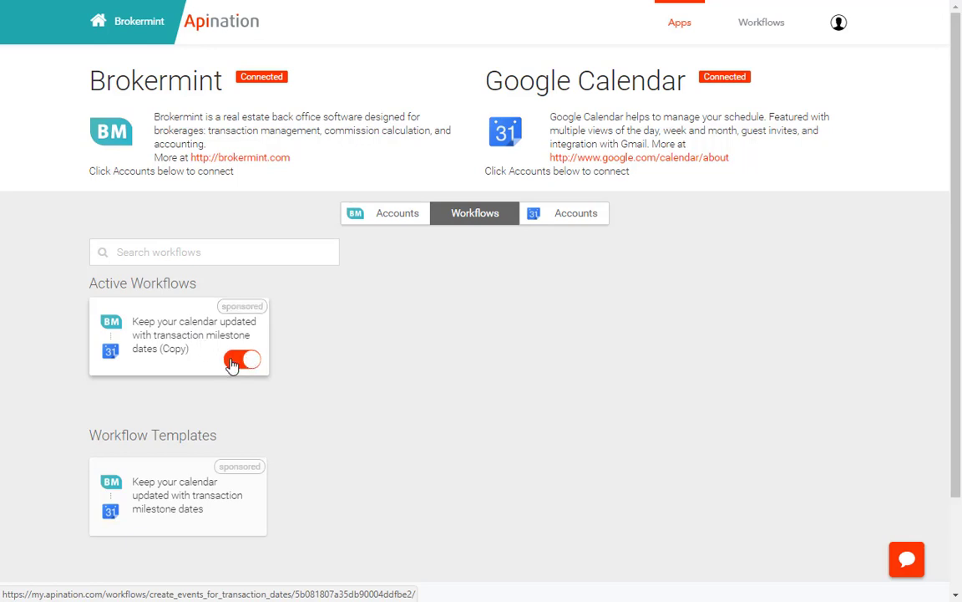
- Toggle the milestone-sync (Copy) workflow off and back on, then open its detail page
left_click(239, 363)
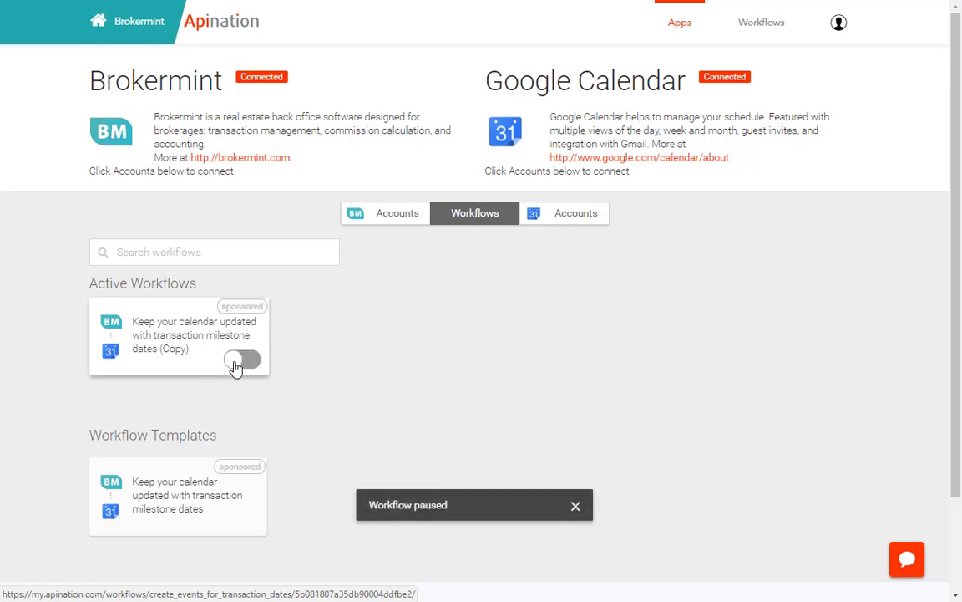
left_click(240, 361)
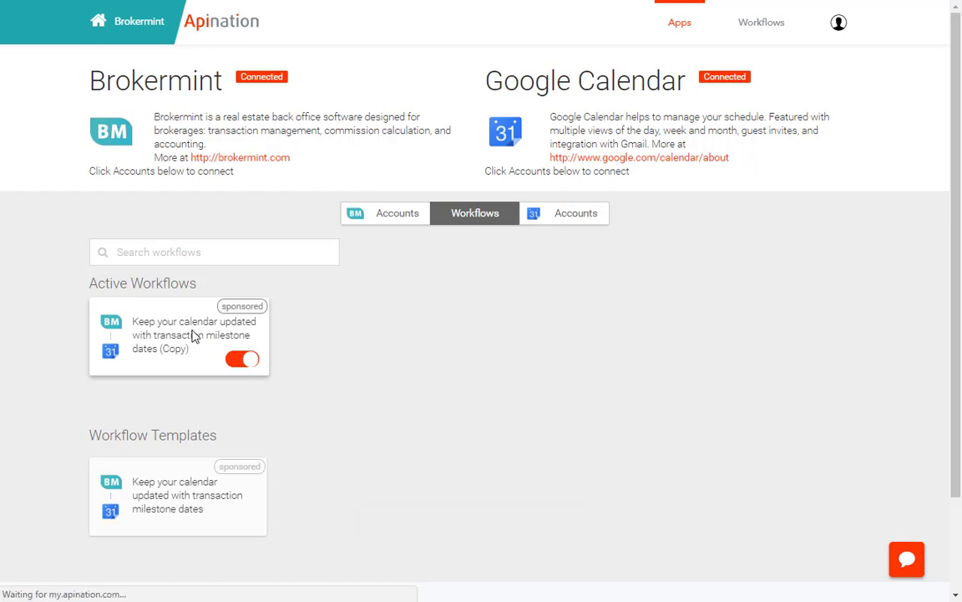
left_click(197, 336)
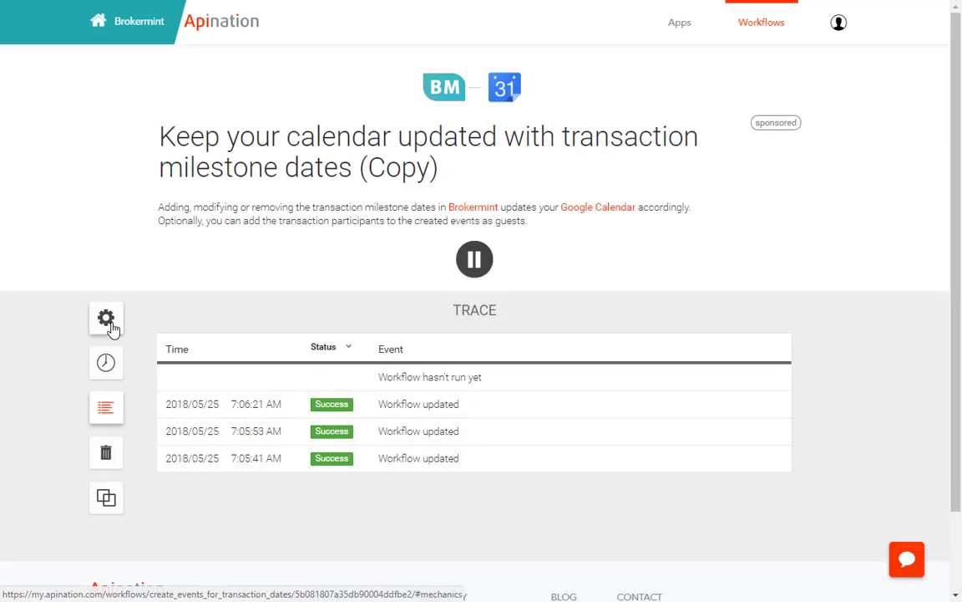
- Check the 30-minute schedule and Closing-date-only trigger, then return to Brokermint transactions
left_click(107, 366)
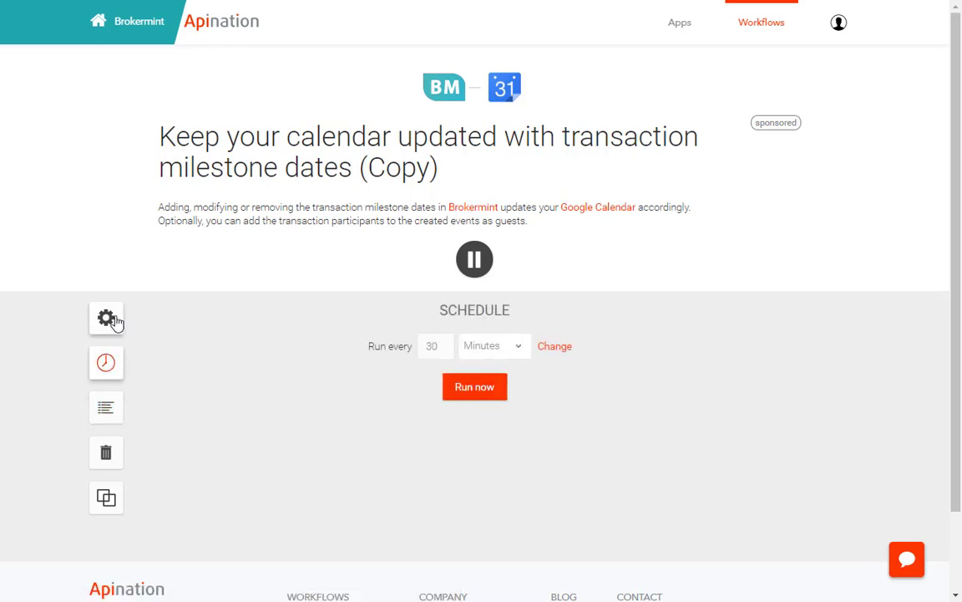
left_click(107, 318)
left_click(485, 377)
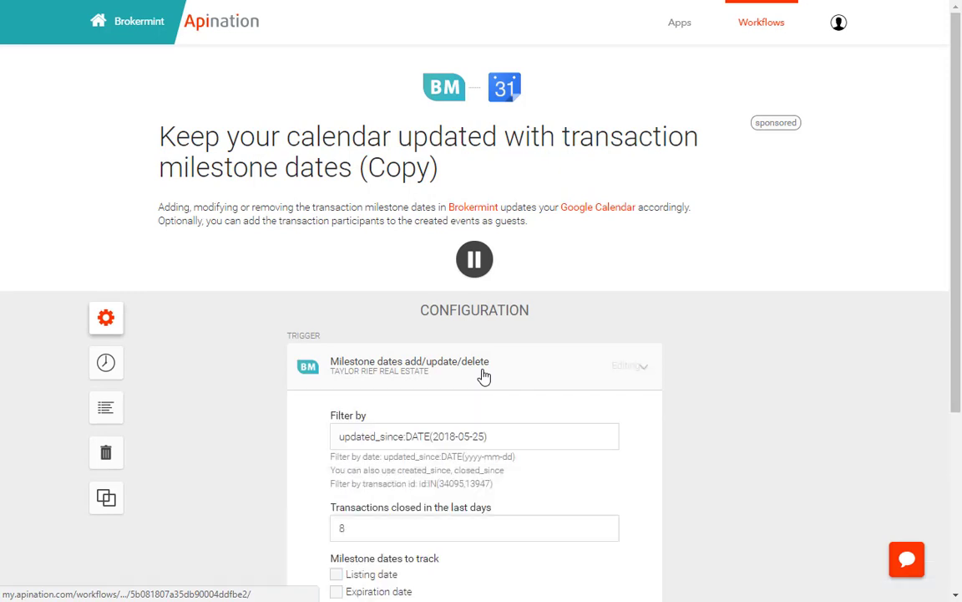
scroll(440, 534, "down", 4)
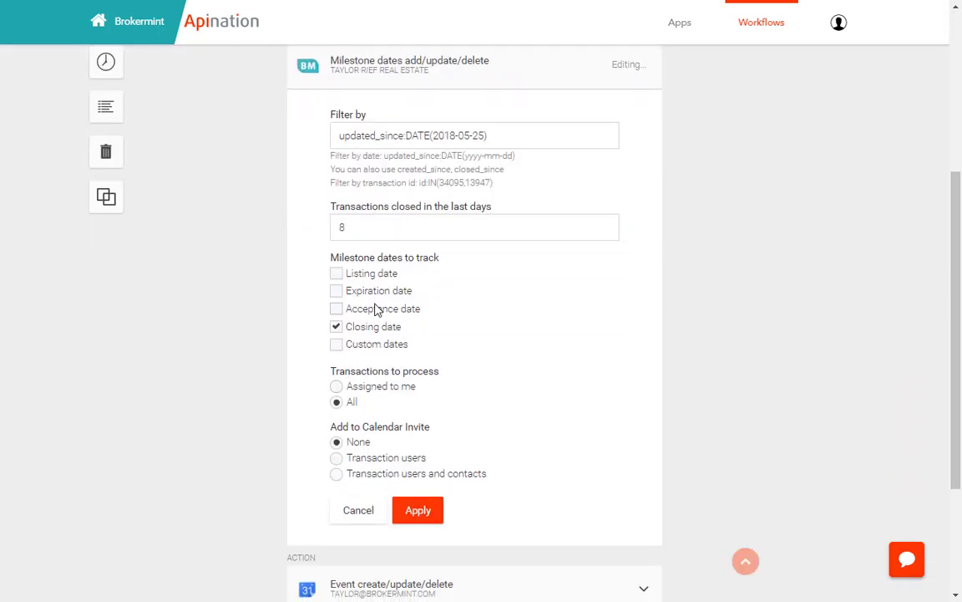
scroll(387, 348, "up", 4)
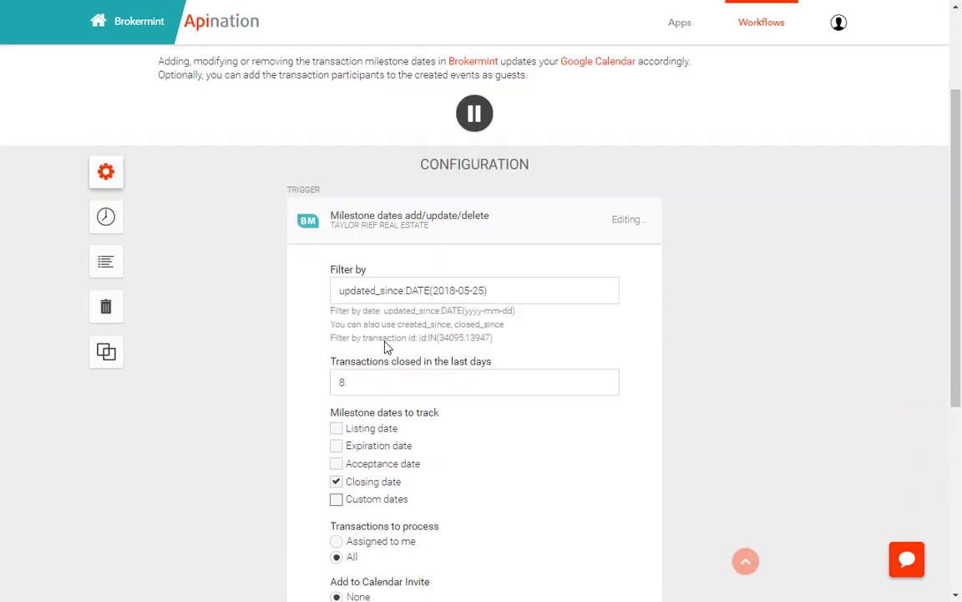
left_click(387, 361)
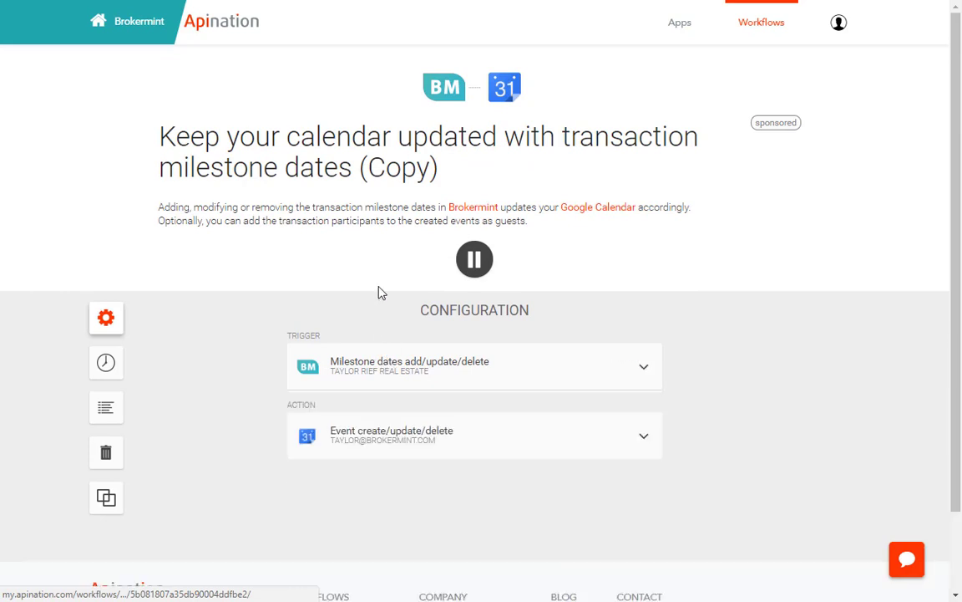
left_click(138, 25)
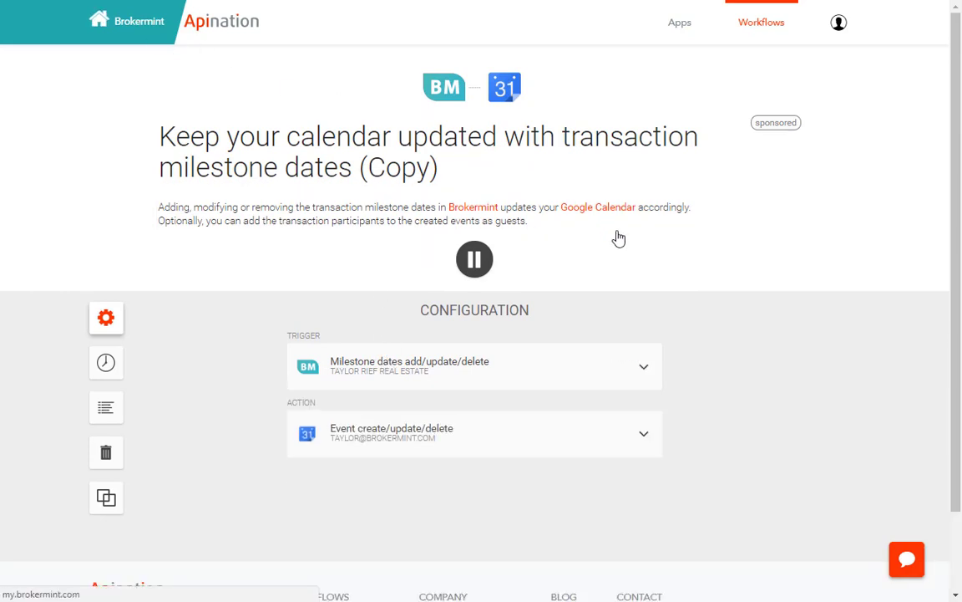